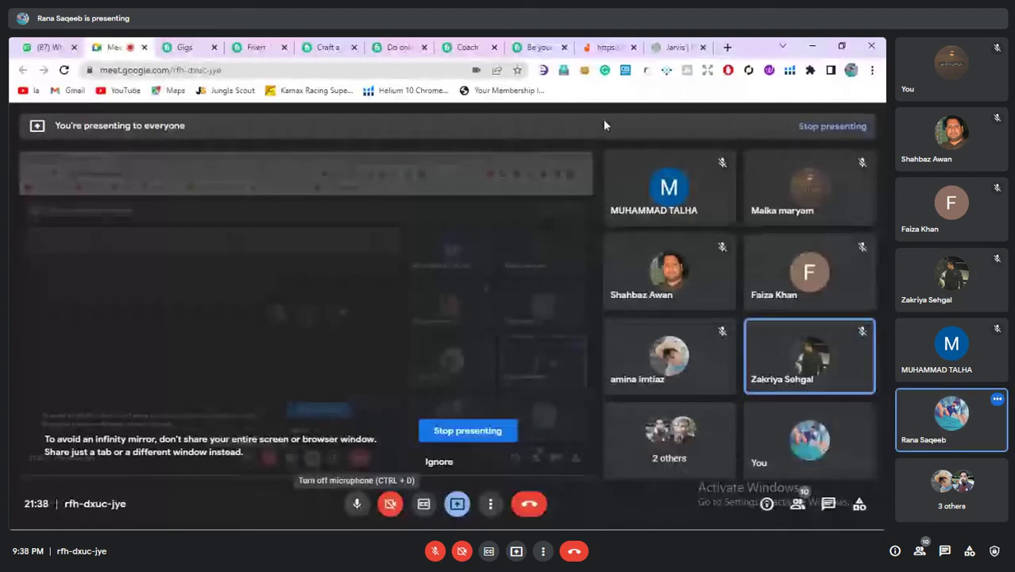
Step: Reload the Jarvis login page and replace the prefilled login e-mail with the other account's e-mail address
{"action": "left_click", "coordinate": [673, 47]}
{"action": "left_click", "coordinate": [64, 70]}
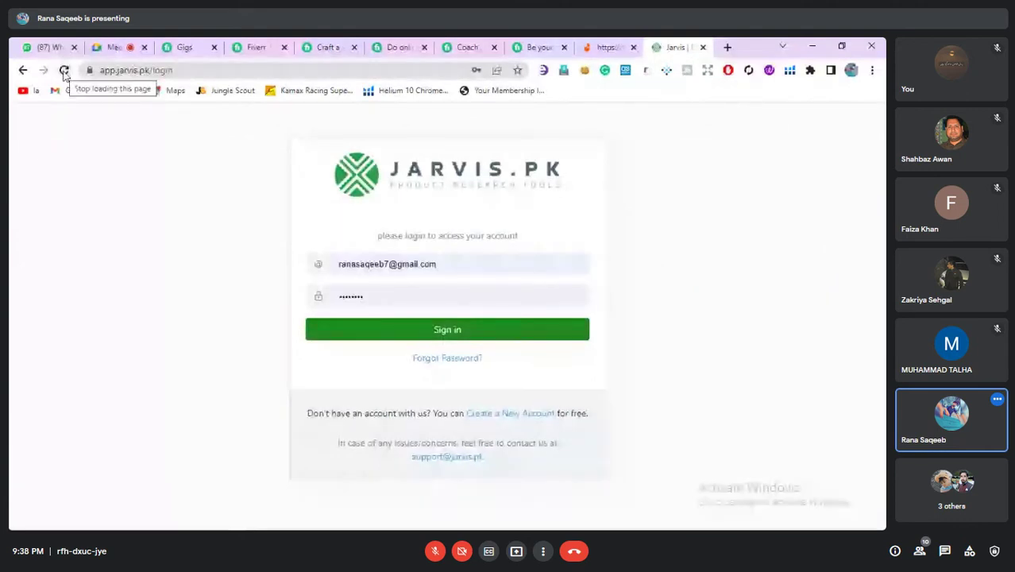
{"action": "left_click", "coordinate": [338, 259]}
{"action": "key", "text": "BackSpace"}
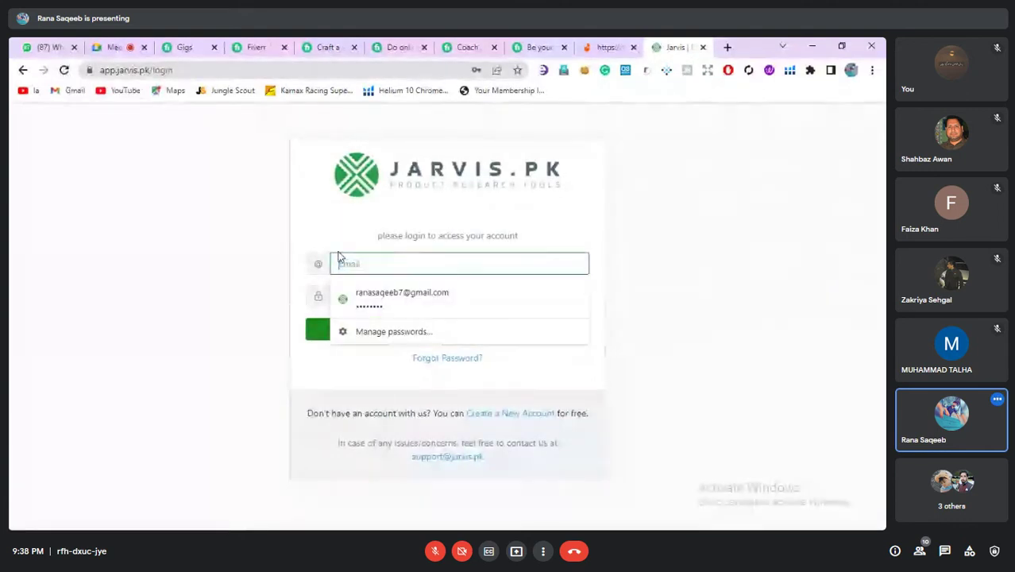
{"action": "key", "text": "ctrl+v"}
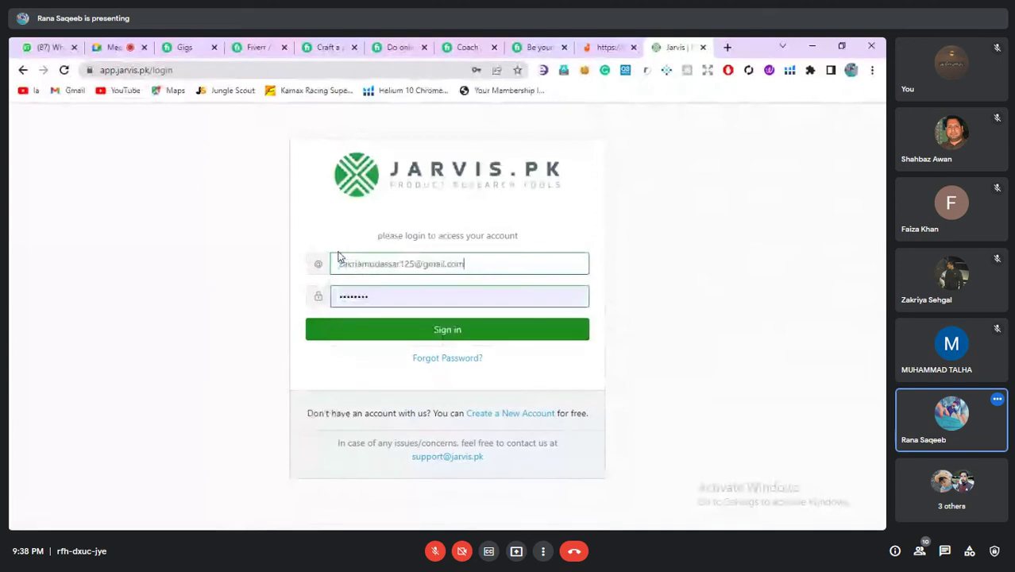
Step: Replace the saved password with the account password and sign in
{"action": "double_click", "coordinate": [405, 300]}
{"action": "key", "text": "BackSpace"}
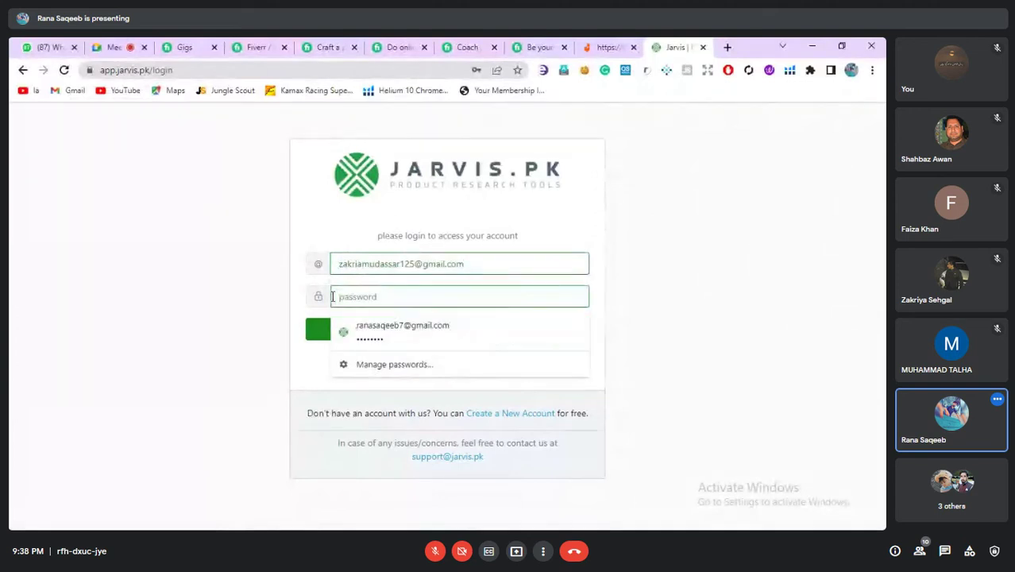
{"action": "type", "text": "•"}
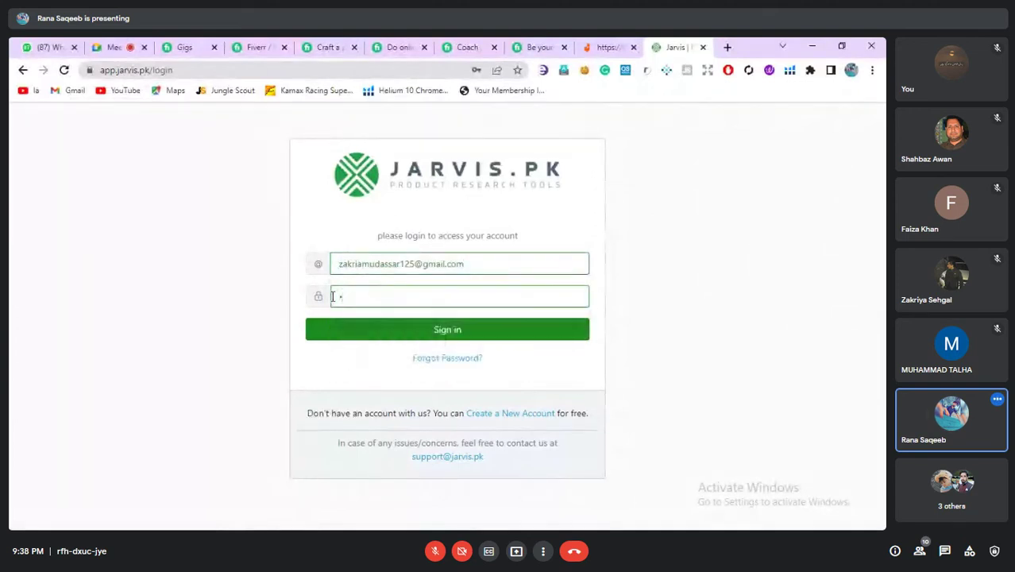
{"action": "type", "text": "•••••••••"}
{"action": "left_click", "coordinate": [362, 330]}
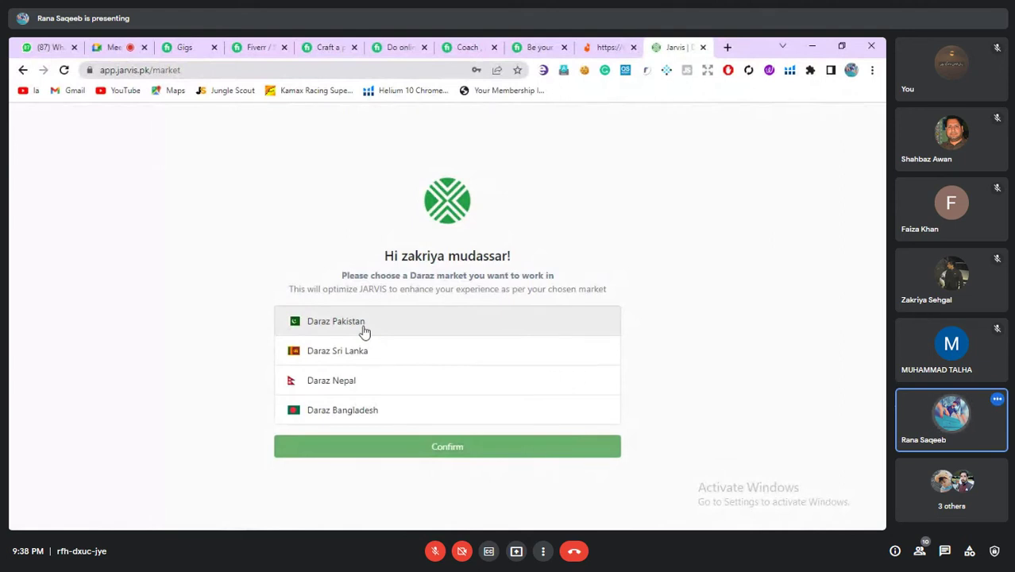
Step: Choose Daraz Pakistan as the market to work in and confirm it
{"action": "left_click", "coordinate": [364, 327]}
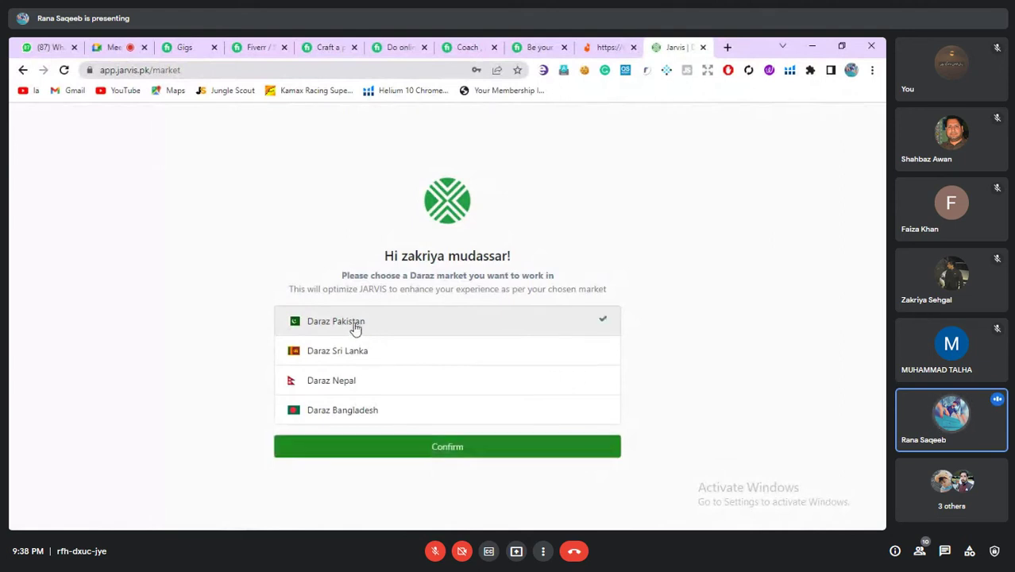
{"action": "left_click", "coordinate": [380, 450]}
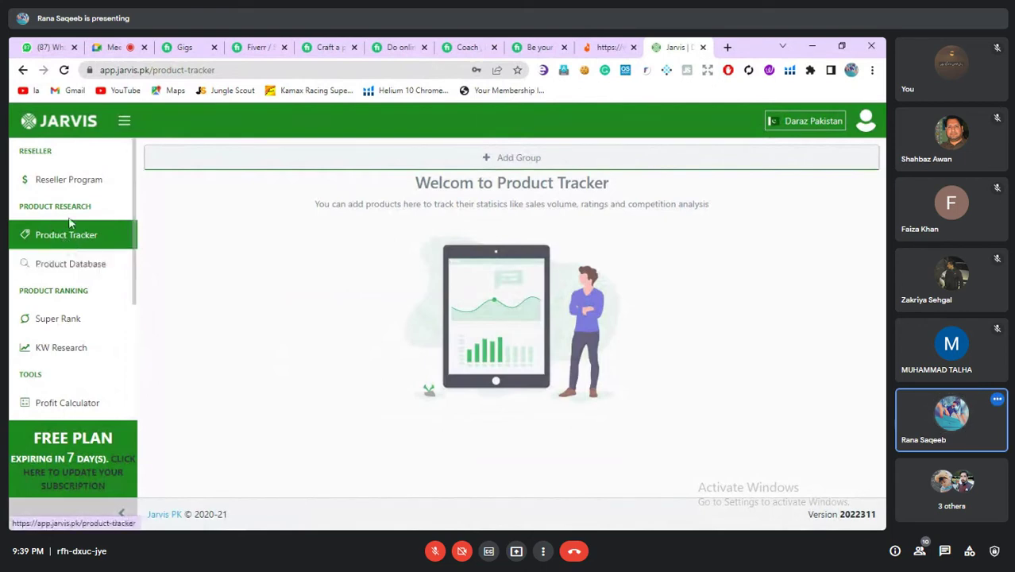
{"action": "left_click_drag", "start_coordinate": [94, 207], "coordinate": [16, 215]}
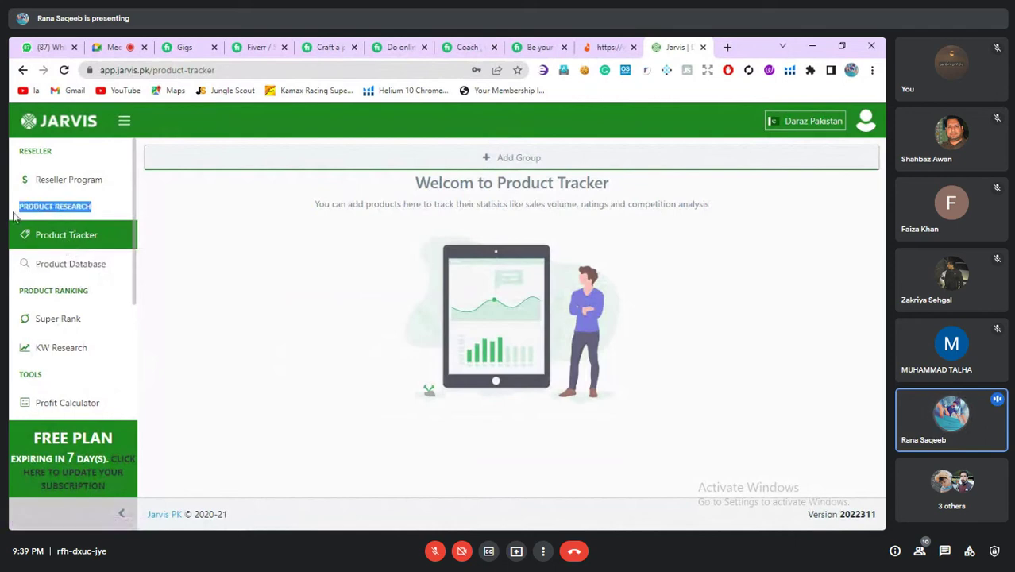
{"action": "left_click_drag", "start_coordinate": [91, 291], "coordinate": [25, 291]}
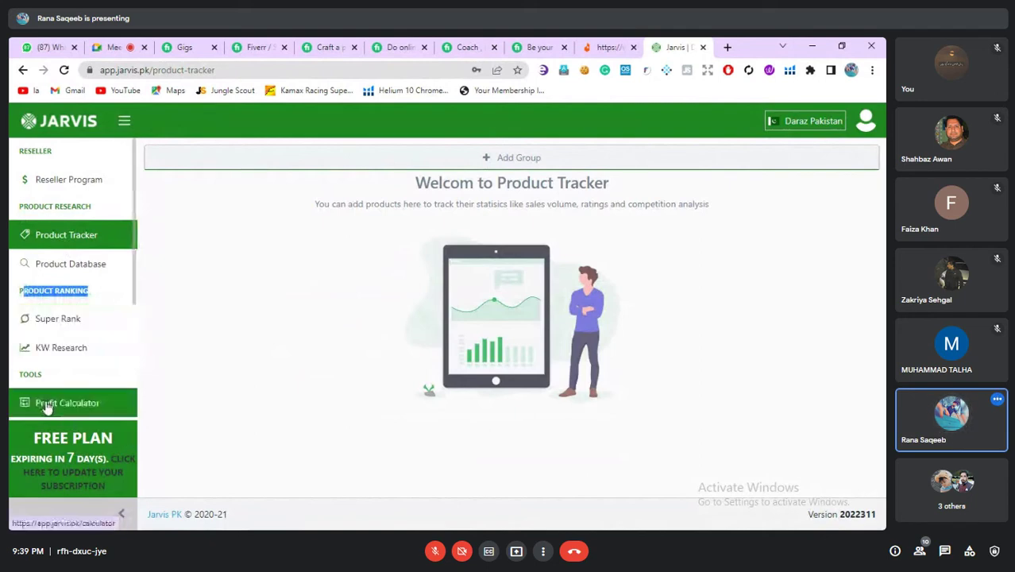
{"action": "left_click", "coordinate": [245, 333]}
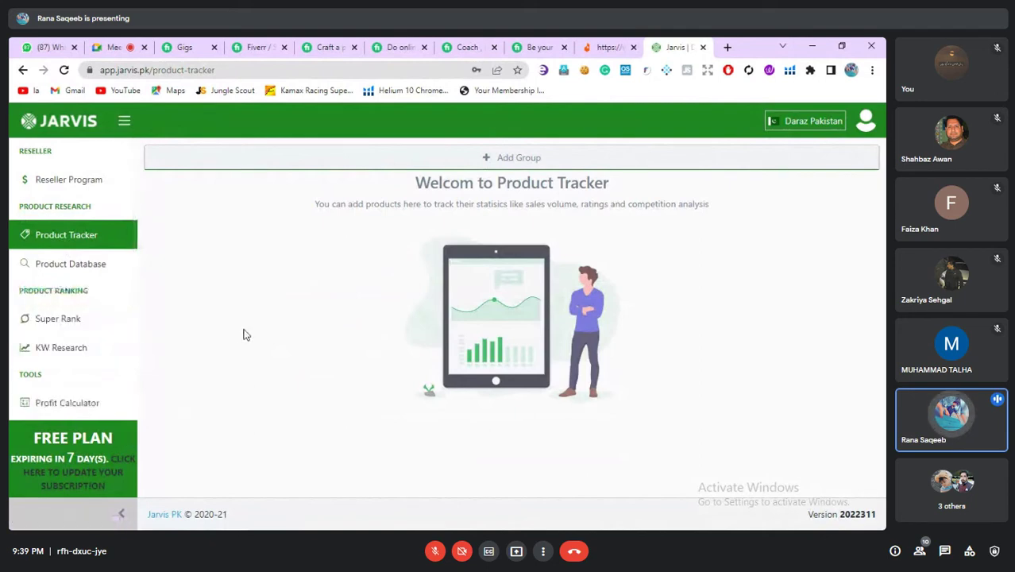
Step: Open the Product Database, expand its filters and select all product categories
{"action": "left_click", "coordinate": [77, 271]}
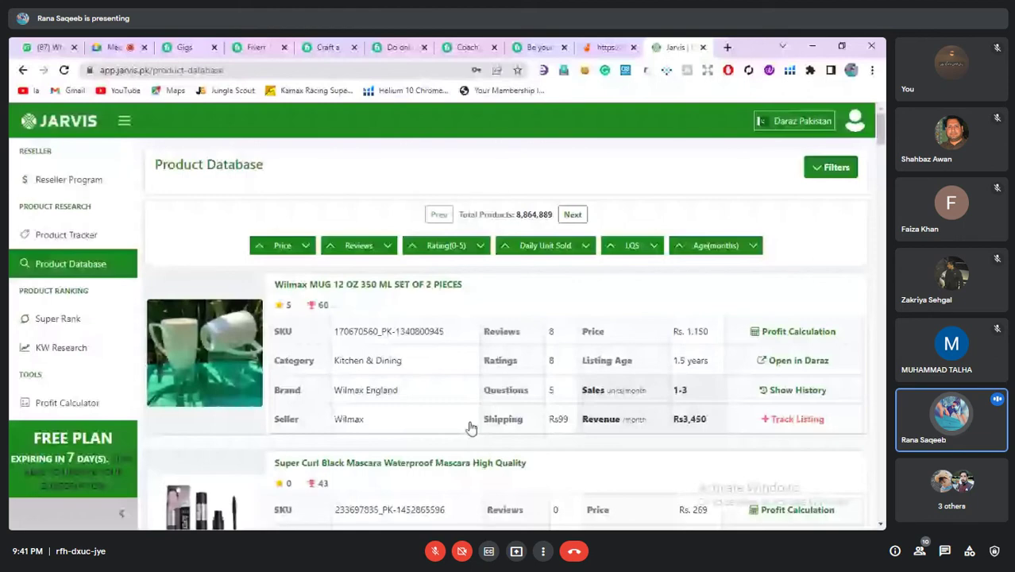
{"action": "left_click", "coordinate": [831, 167]}
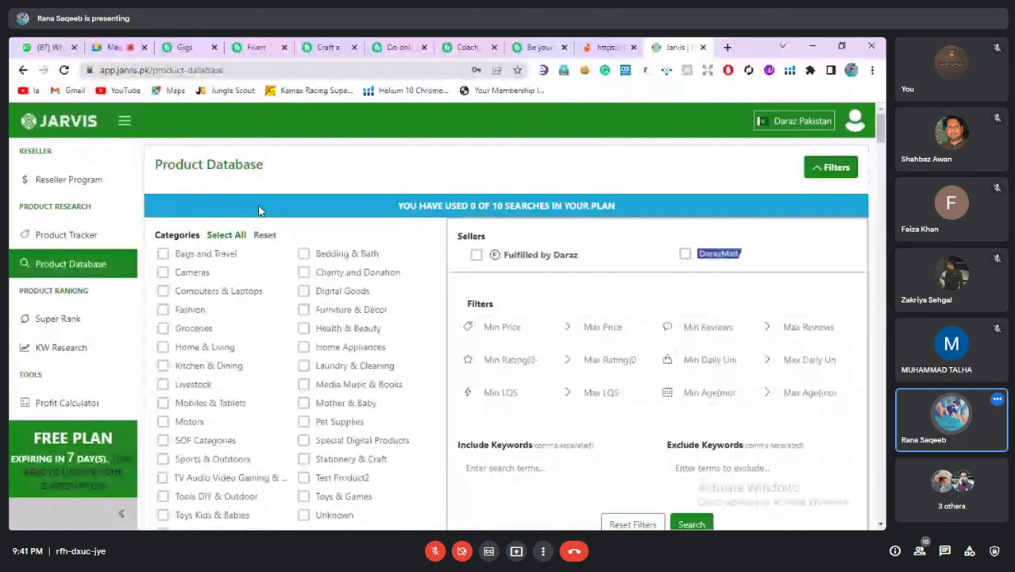
{"action": "left_click", "coordinate": [225, 236]}
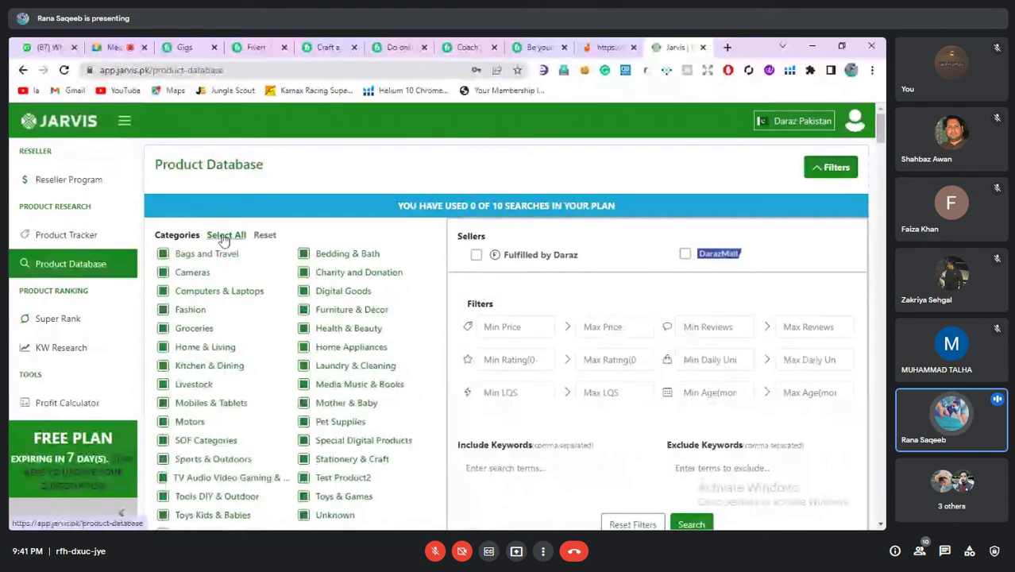
Step: Set the maximum price filter to 500 and leave the minimum price empty
{"action": "left_click", "coordinate": [523, 329]}
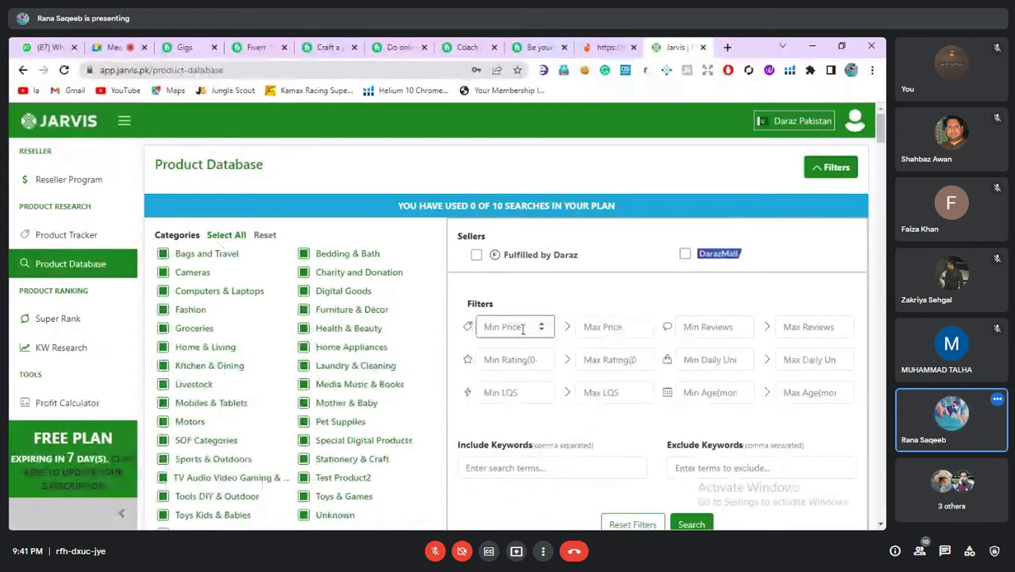
{"action": "type", "text": "100"}
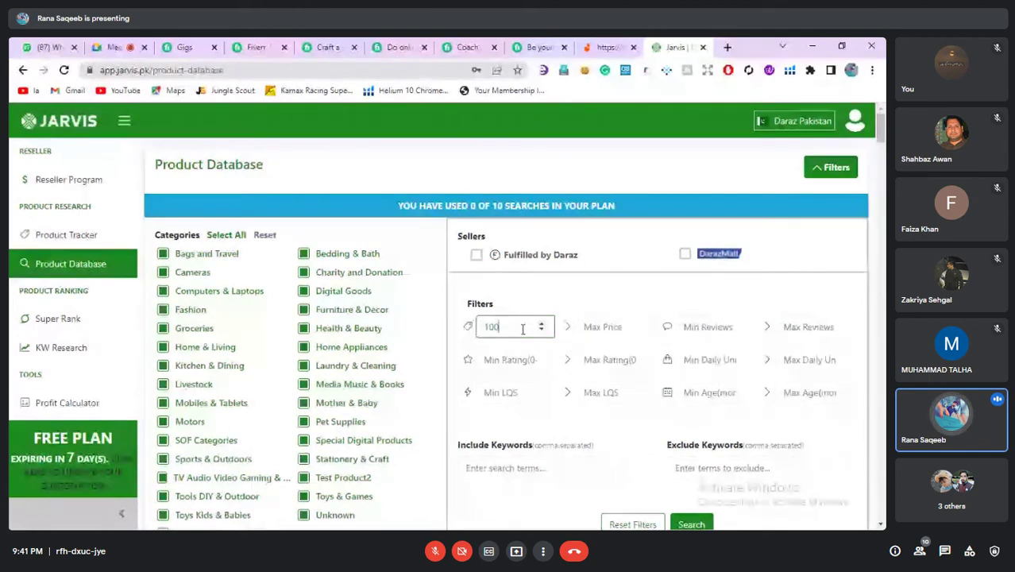
{"action": "left_click", "coordinate": [596, 327]}
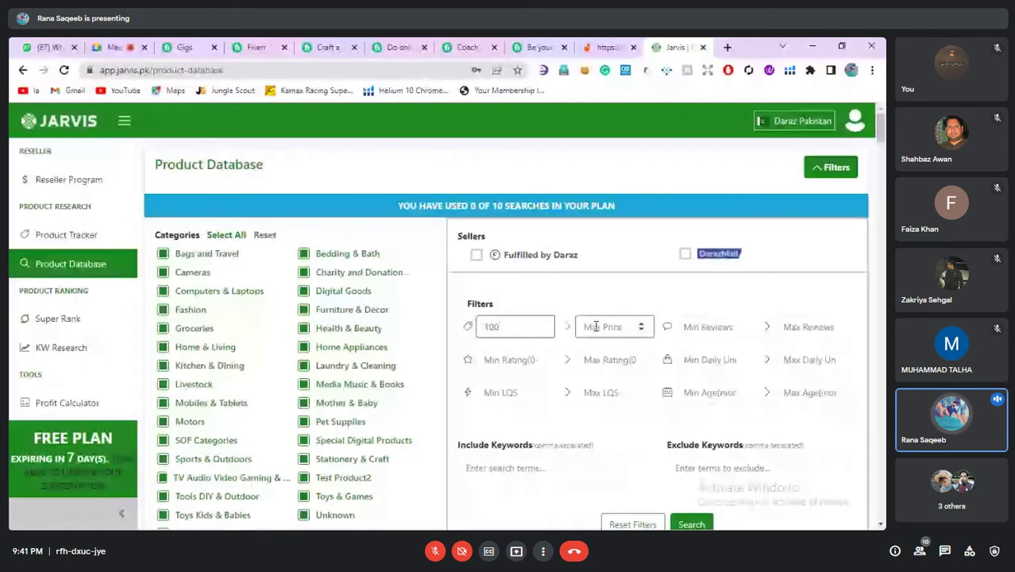
{"action": "type", "text": "500"}
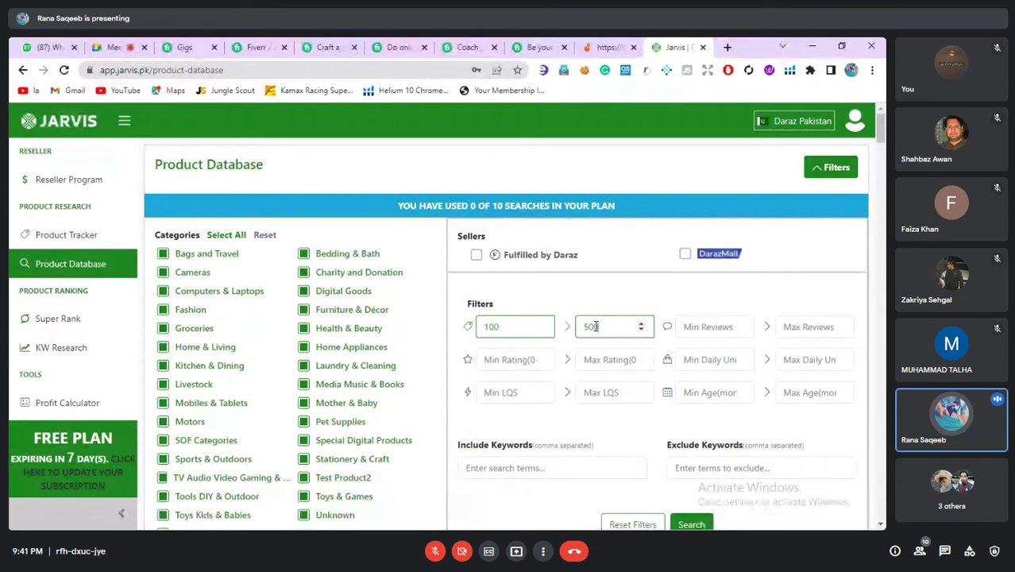
{"action": "key", "text": "BackSpace"}
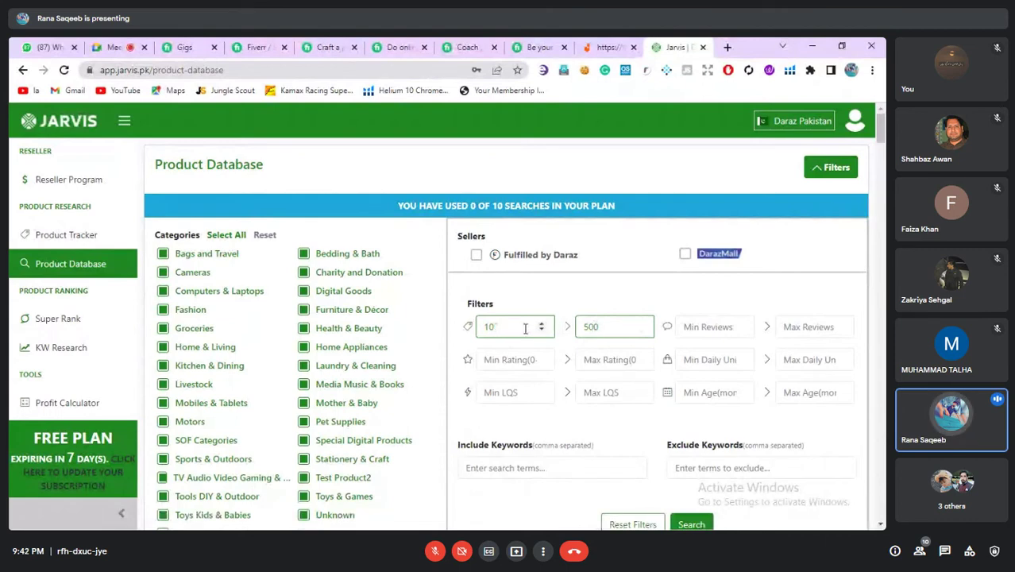
{"action": "key", "text": "BackSpace"}
{"action": "key", "text": "BackSpace"}
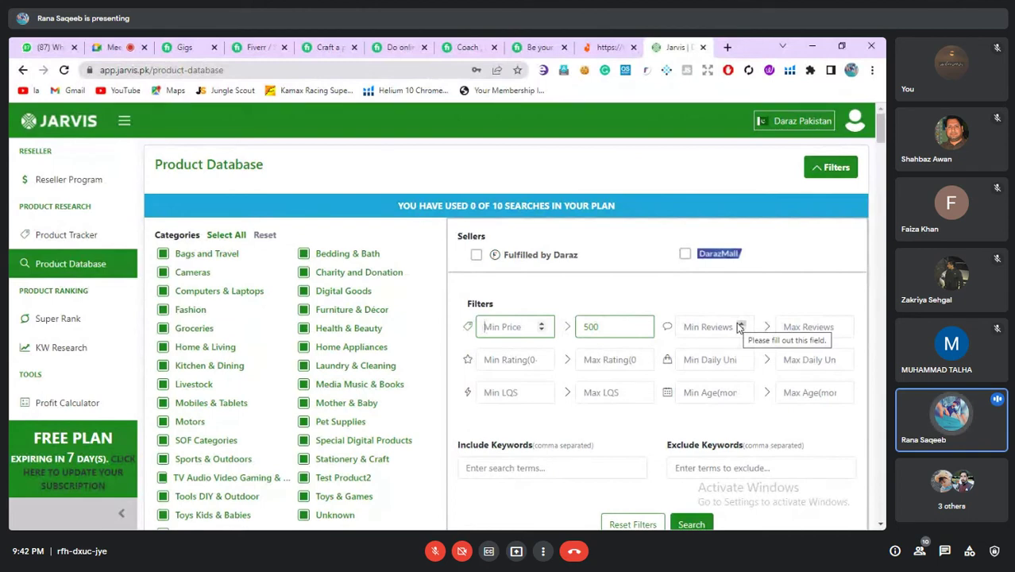
Step: Set the maximum reviews filter to 50 and the minimum rating to 4
{"action": "left_click", "coordinate": [817, 329]}
{"action": "type", "text": "50"}
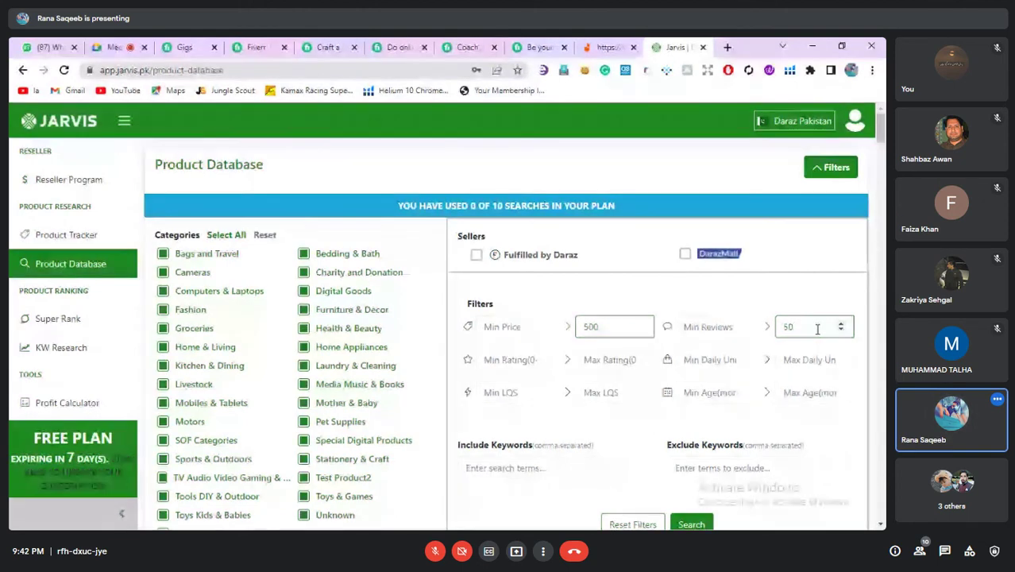
{"action": "left_click", "coordinate": [505, 359]}
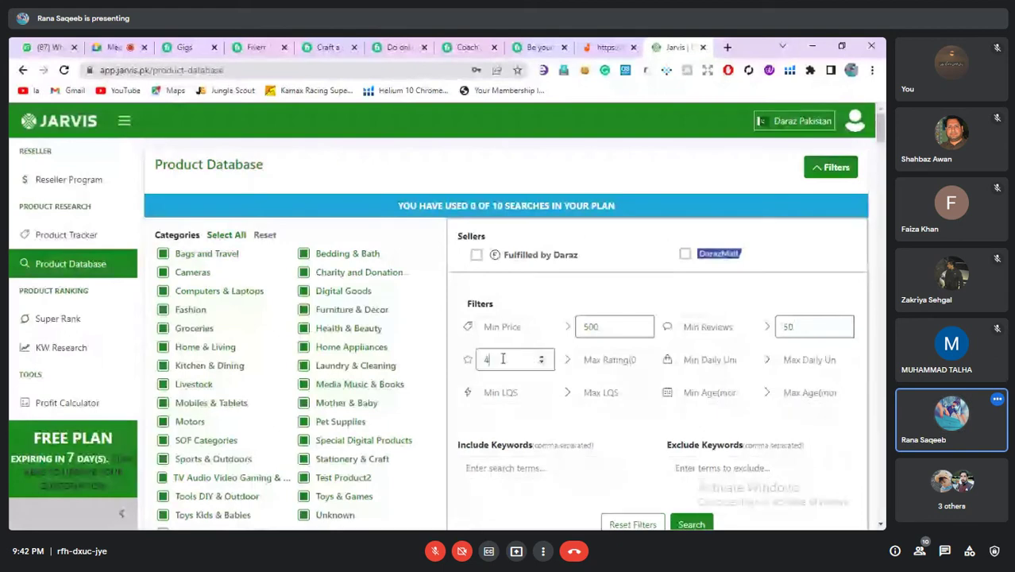
{"action": "type", "text": "4"}
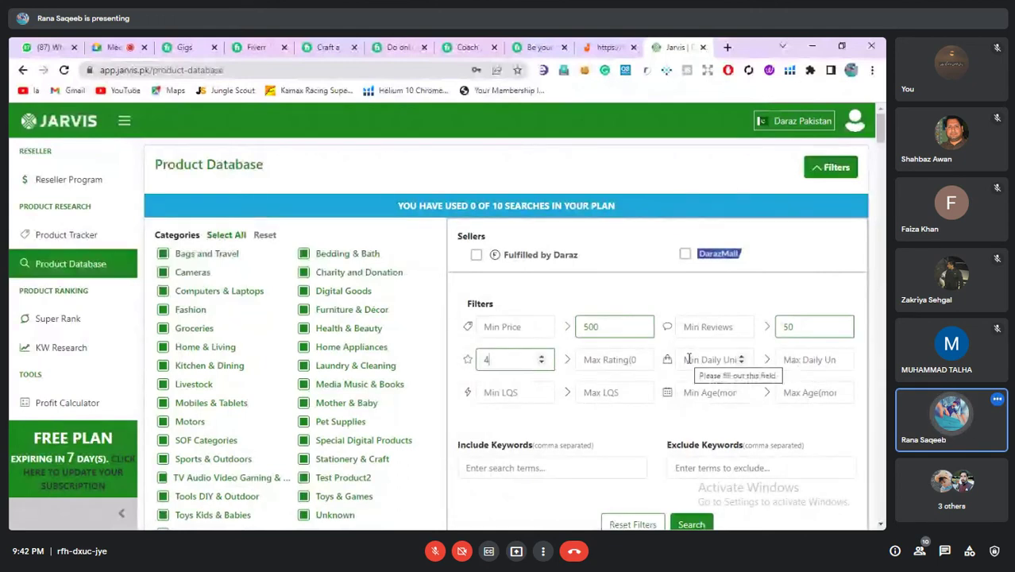
Step: Set the minimum daily units sold to 10 and the maximum listing age to 24 months
{"action": "type", "text": "10"}
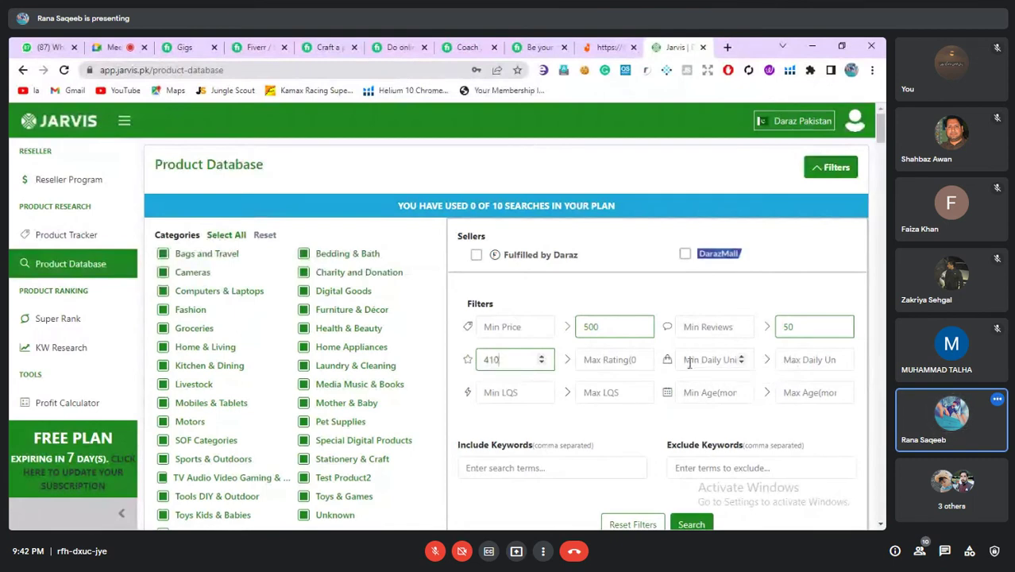
{"action": "left_click", "coordinate": [689, 361]}
{"action": "type", "text": "10"}
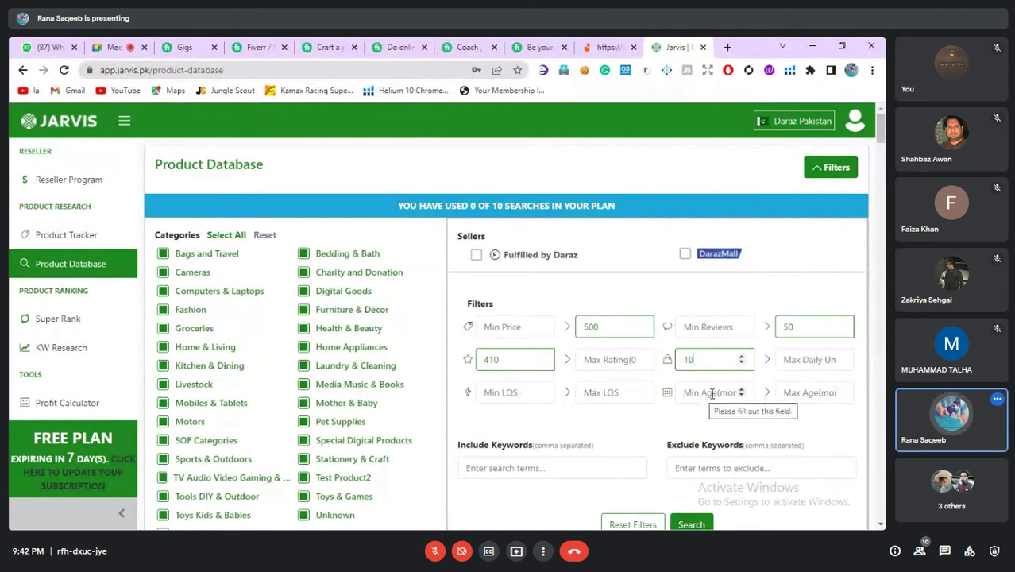
{"action": "left_click", "coordinate": [789, 391]}
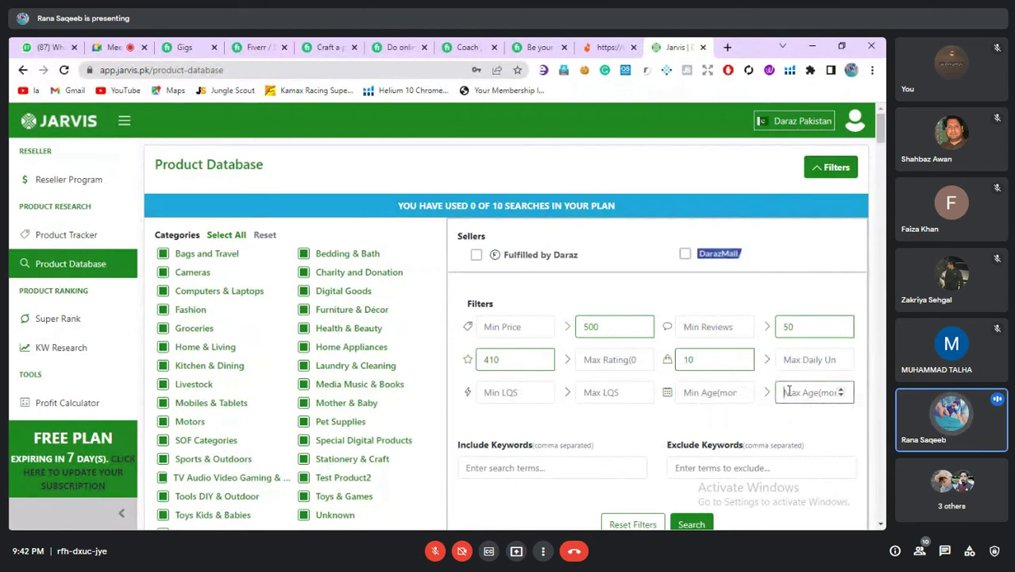
{"action": "type", "text": "2"}
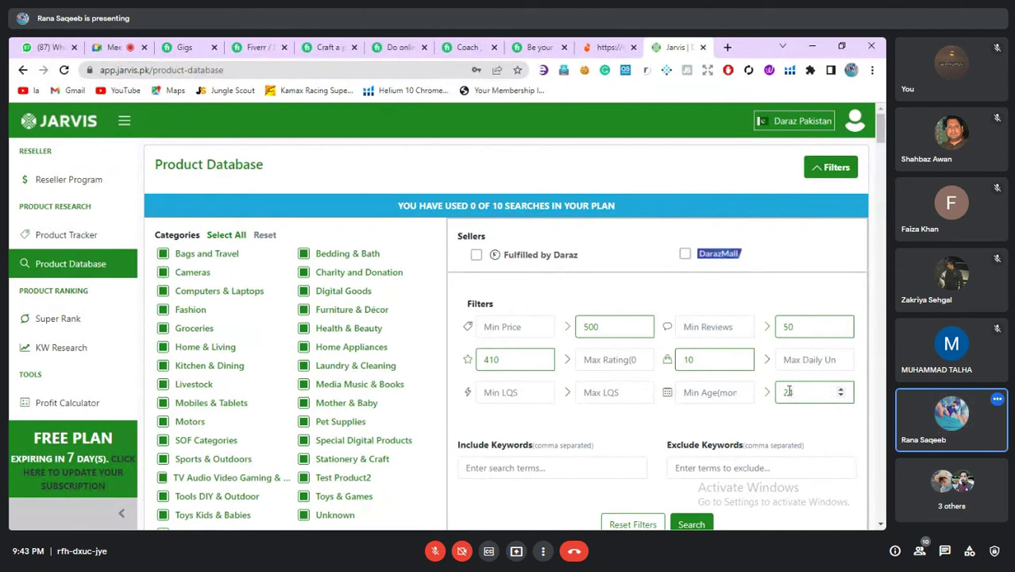
{"action": "type", "text": "4"}
Step: Include both Fulfilled by Daraz and DarazMall sellers and try to run the product search
{"action": "left_click", "coordinate": [476, 254]}
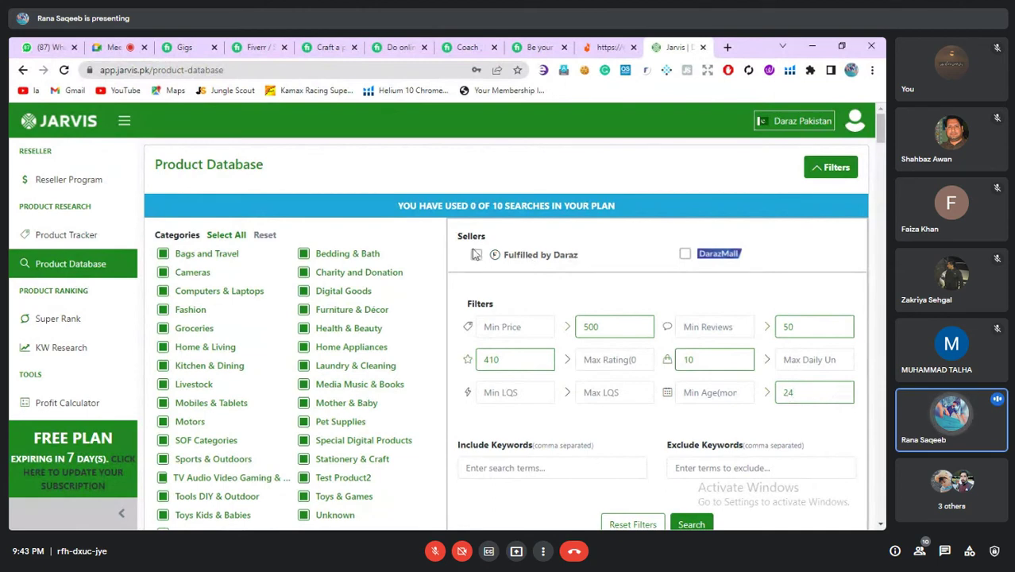
{"action": "left_click", "coordinate": [685, 255]}
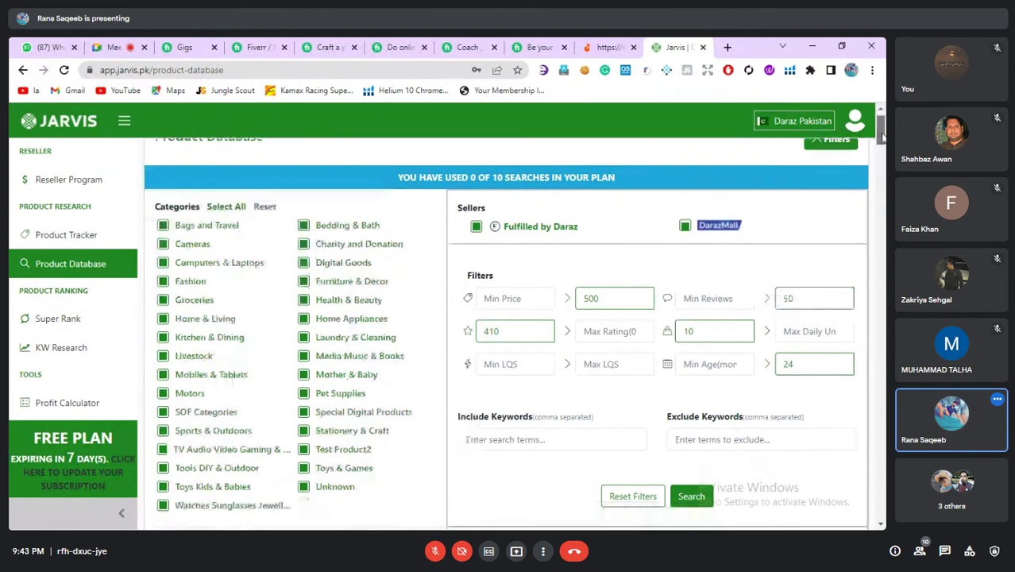
{"action": "left_click_drag", "start_coordinate": [882, 131], "coordinate": [882, 136]}
{"action": "scroll", "coordinate": [608, 264], "scroll_direction": "down", "scroll_amount": 4}
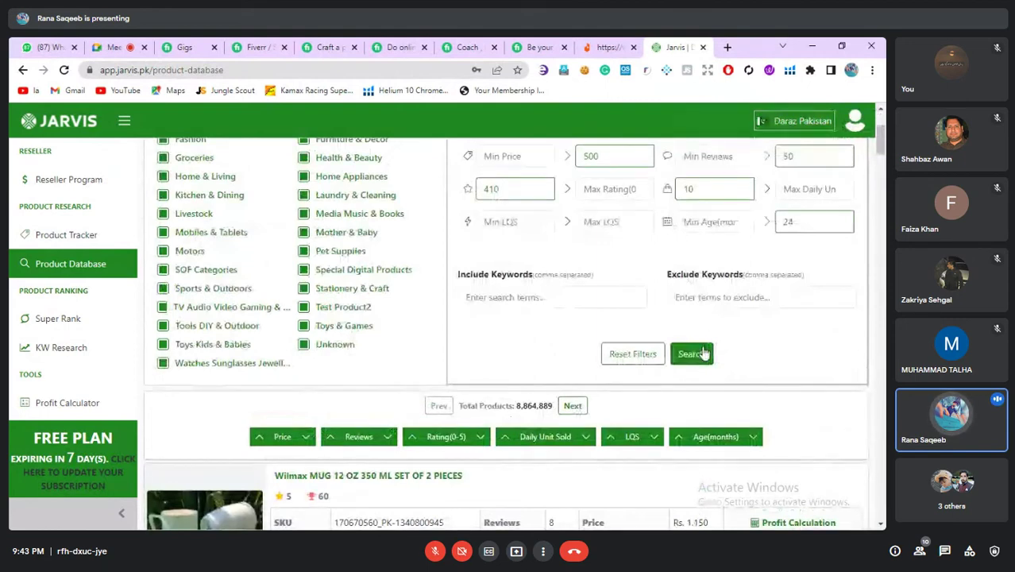
{"action": "left_click", "coordinate": [704, 357]}
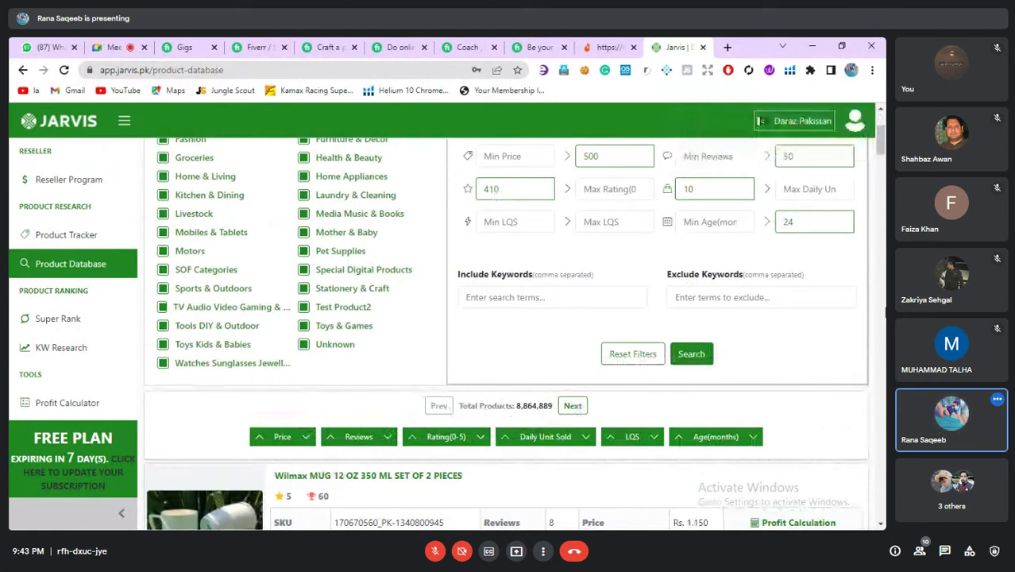
Step: Correct the minimum rating filter to 4 and run the product search again
{"action": "scroll", "coordinate": [499, 235], "scroll_direction": "up", "scroll_amount": 1}
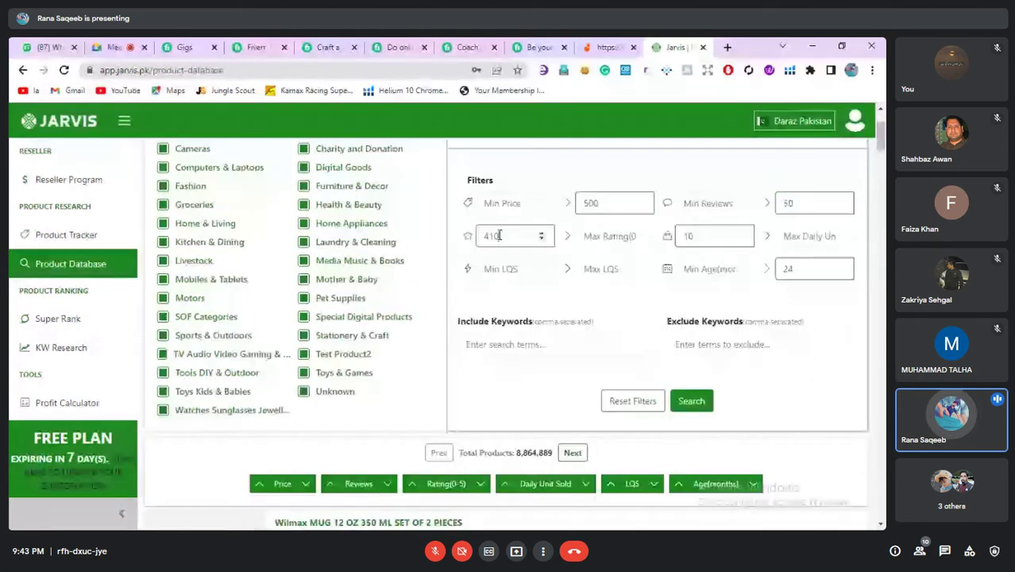
{"action": "key", "text": "BackSpace"}
{"action": "key", "text": "BackSpace"}
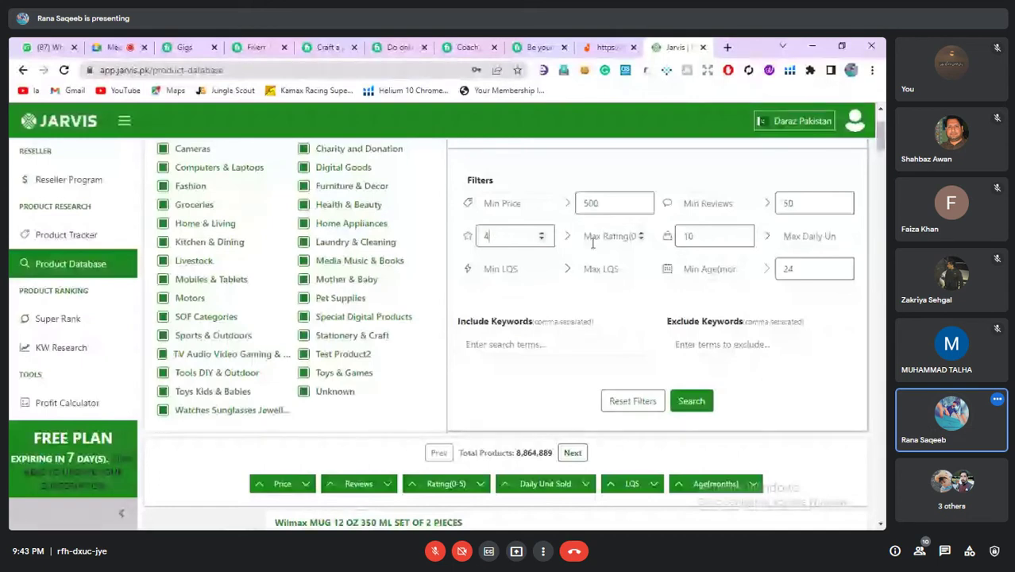
{"action": "left_click", "coordinate": [693, 401]}
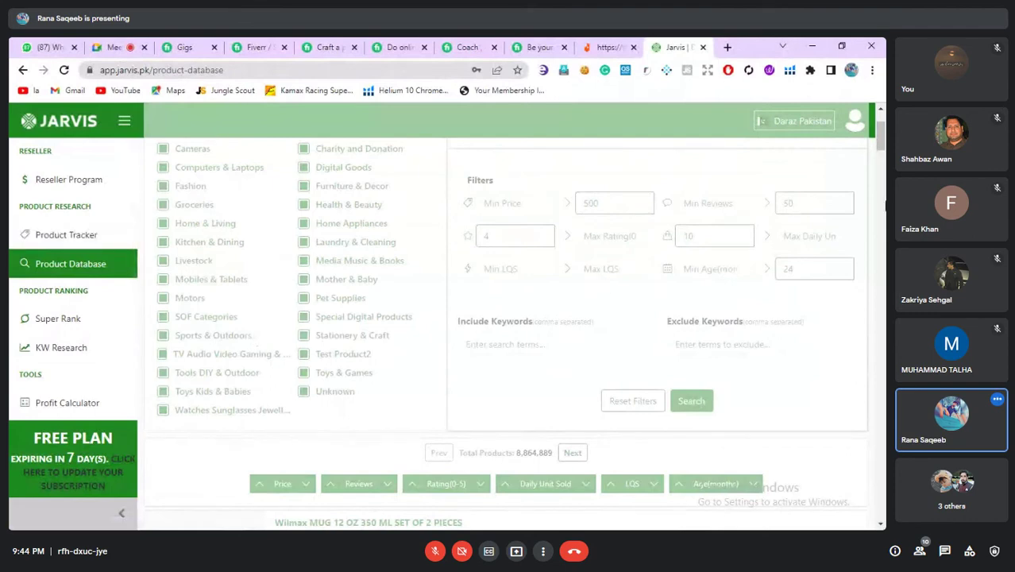
{"action": "left_click_drag", "start_coordinate": [880, 149], "coordinate": [881, 159]}
{"action": "scroll", "coordinate": [880, 159], "scroll_direction": "down", "scroll_amount": 2}
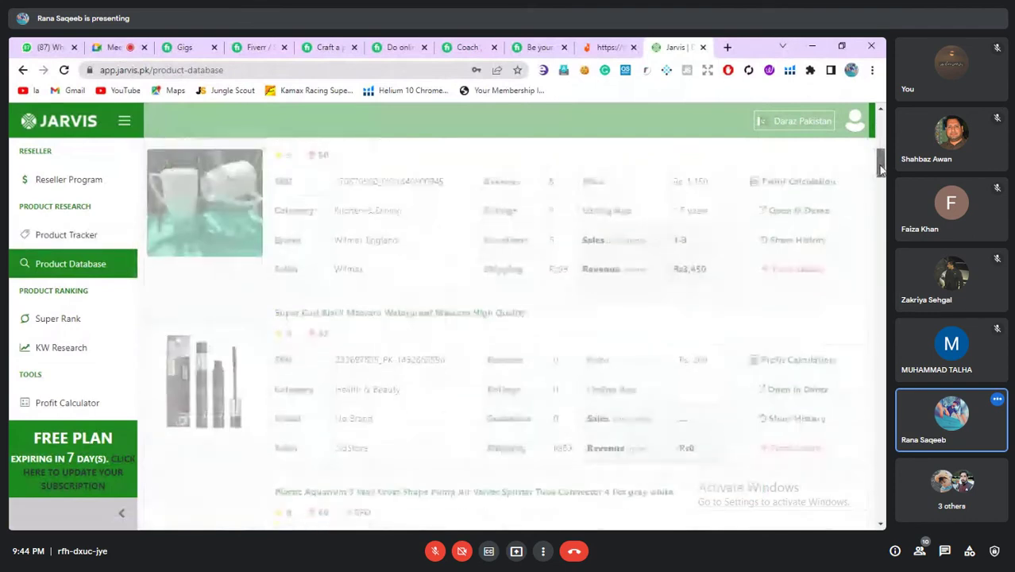
Step: Review the product search results, comparing each listing's reviews, rating, listing age, monthly sales and revenue
{"action": "mouse_move", "coordinate": [881, 162]}
{"action": "left_mouse_down"}
{"action": "mouse_move", "coordinate": [879, 352]}
{"action": "mouse_move", "coordinate": [859, 263]}
{"action": "mouse_move", "coordinate": [732, 260]}
{"action": "left_mouse_up"}
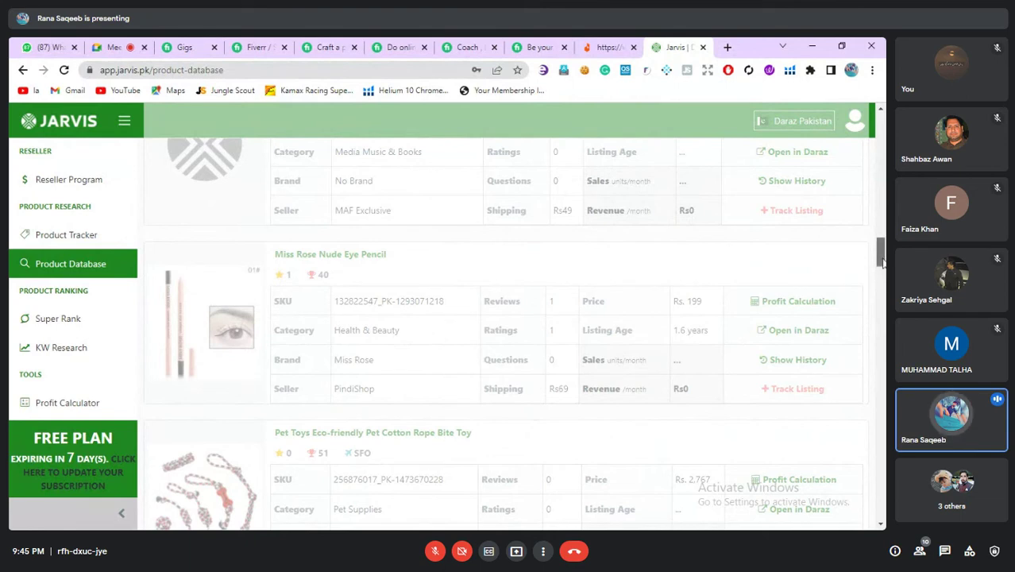
{"action": "scroll", "coordinate": [882, 260], "scroll_direction": "up", "scroll_amount": 1}
{"action": "left_click_drag", "start_coordinate": [882, 261], "coordinate": [882, 161]}
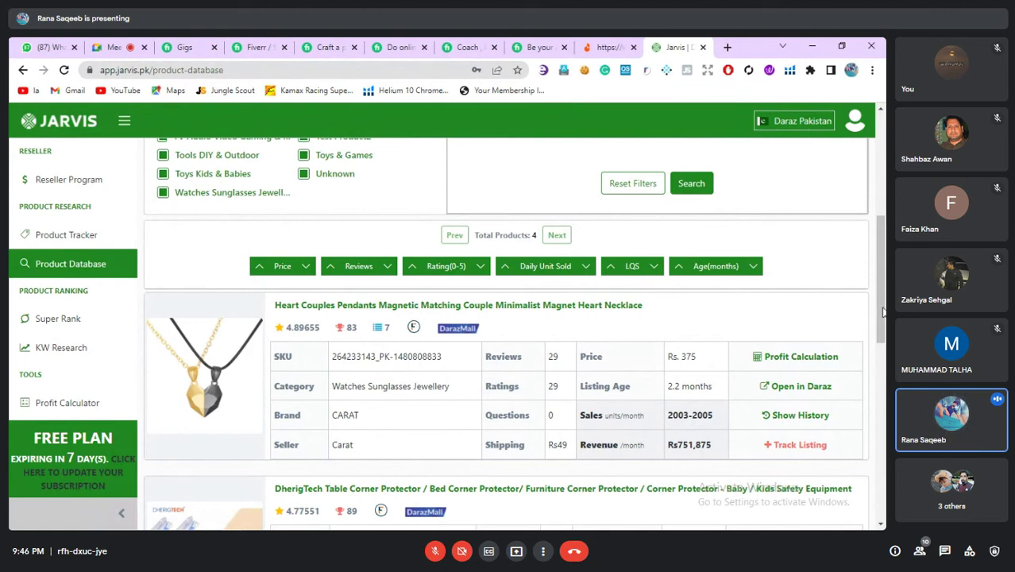
{"action": "left_click_drag", "start_coordinate": [882, 275], "coordinate": [877, 352]}
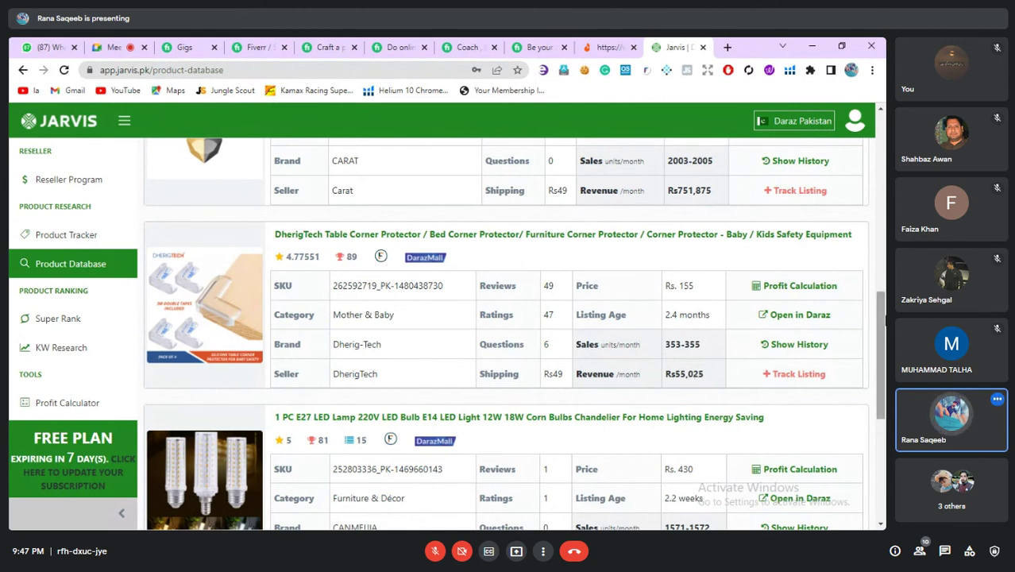
{"action": "left_click_drag", "start_coordinate": [884, 328], "coordinate": [884, 378]}
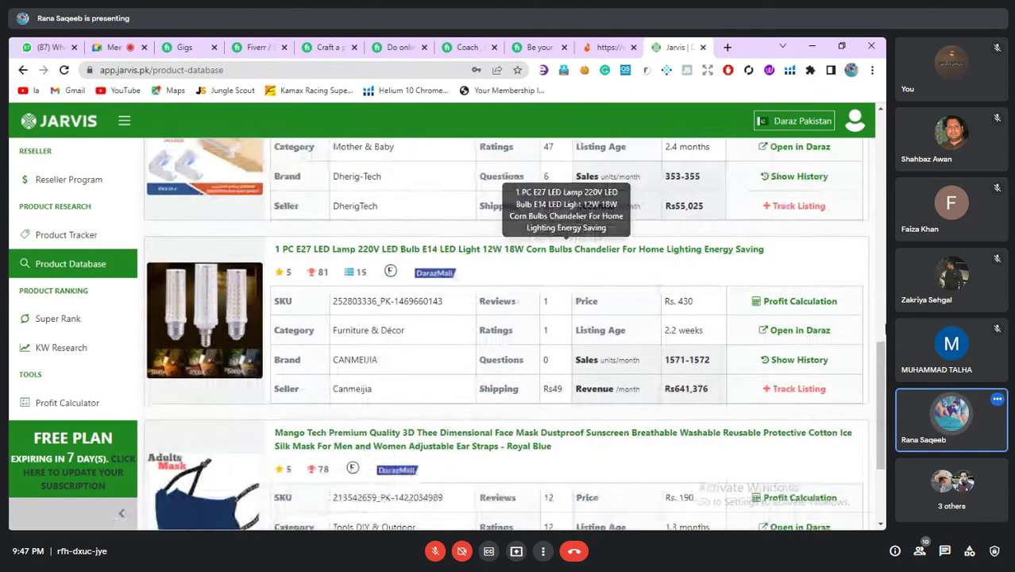
{"action": "scroll", "coordinate": [880, 398], "scroll_direction": "down", "scroll_amount": 3}
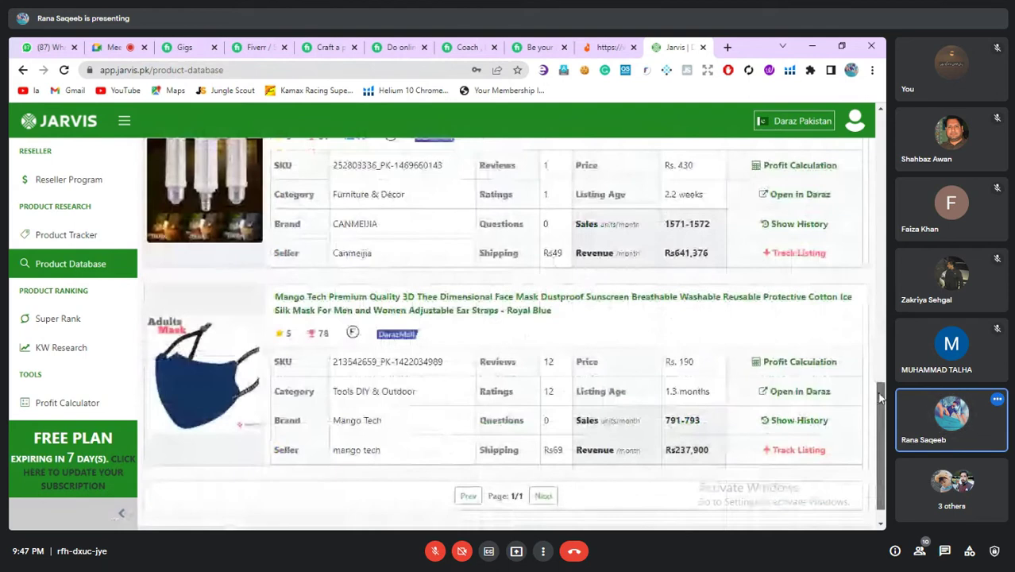
{"action": "left_click_drag", "start_coordinate": [880, 398], "coordinate": [875, 294]}
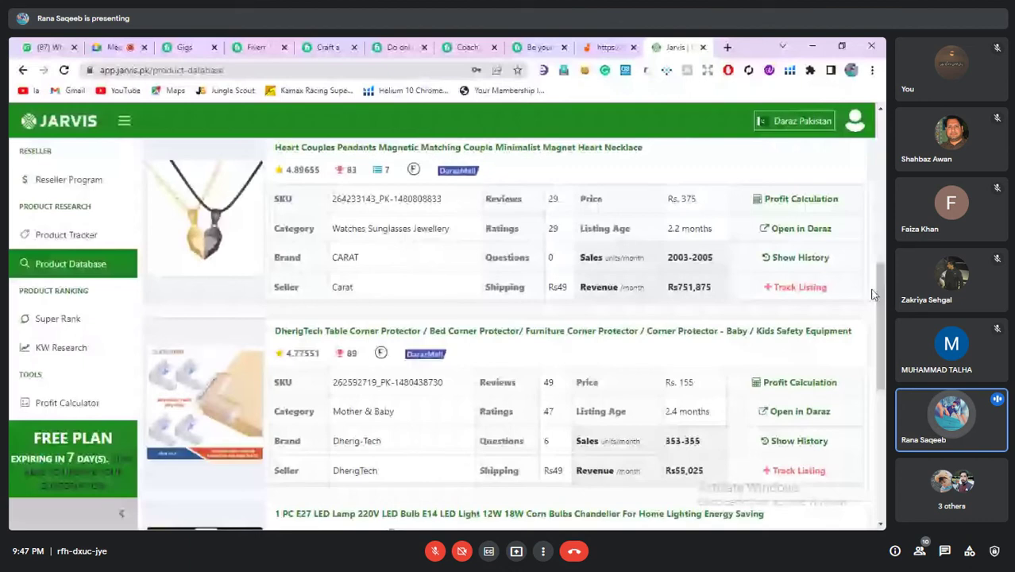
Step: Try to track the magnetic heart couples necklace listing in a new group named with a string of repeated "a" letters
{"action": "left_click", "coordinate": [797, 290]}
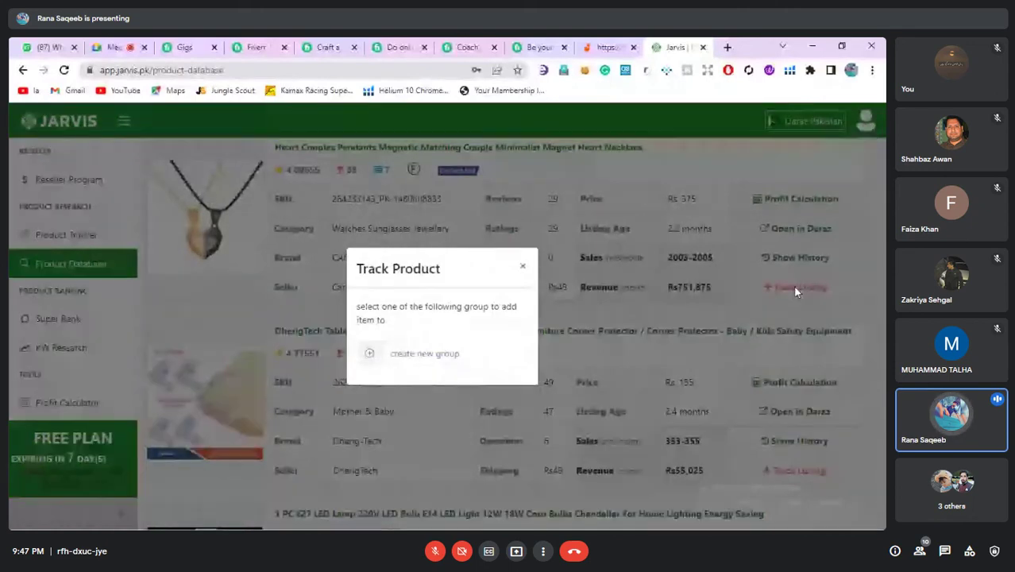
{"action": "left_click", "coordinate": [467, 351]}
{"action": "type", "text": "a"}
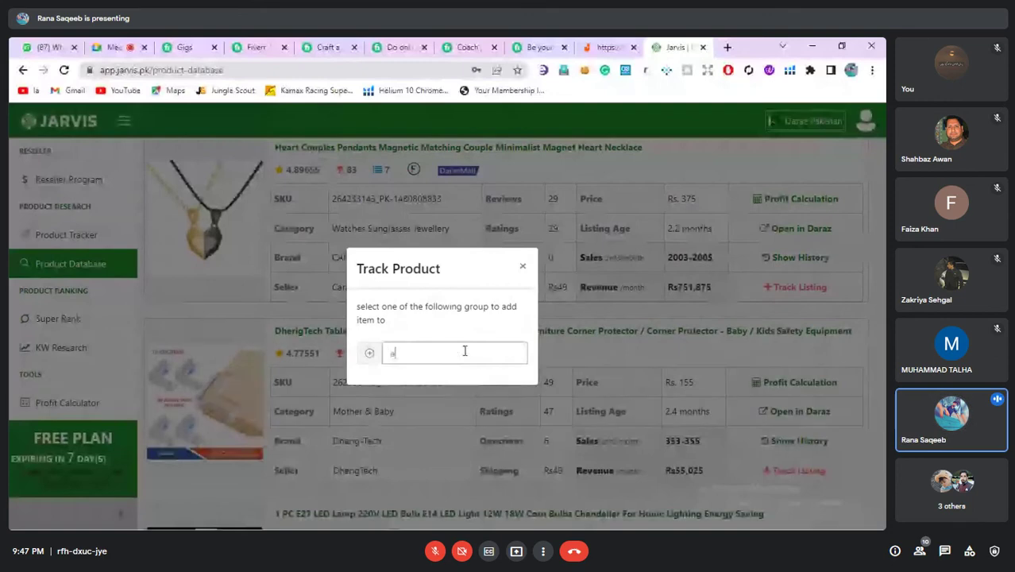
{"action": "type", "text": "aaaaaaaaaaaaaaaa"}
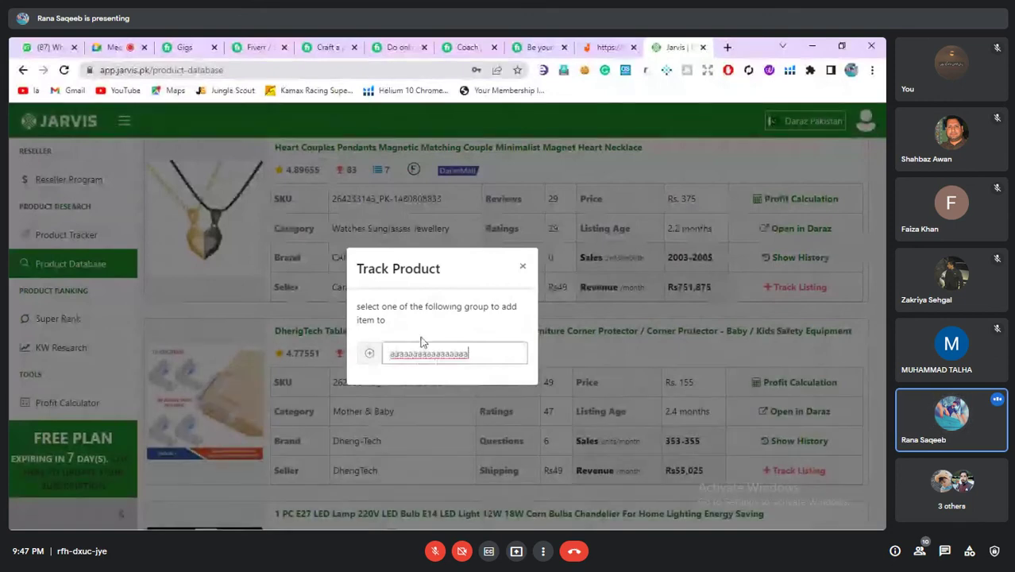
{"action": "left_click", "coordinate": [371, 354]}
Step: Shorten the new group's name to "aaaaaaaaaa", try to create it again and close the tracking dialog
{"action": "left_click", "coordinate": [476, 354]}
{"action": "key", "text": "BackSpace"}
{"action": "key", "text": "BackSpace"}
{"action": "key", "text": "BackSpace"}
{"action": "key", "text": "BackSpace"}
{"action": "key", "text": "BackSpace"}
{"action": "key", "text": "BackSpace"}
{"action": "key", "text": "BackSpace"}
{"action": "key", "text": "ctrl+a"}
{"action": "left_click", "coordinate": [371, 357]}
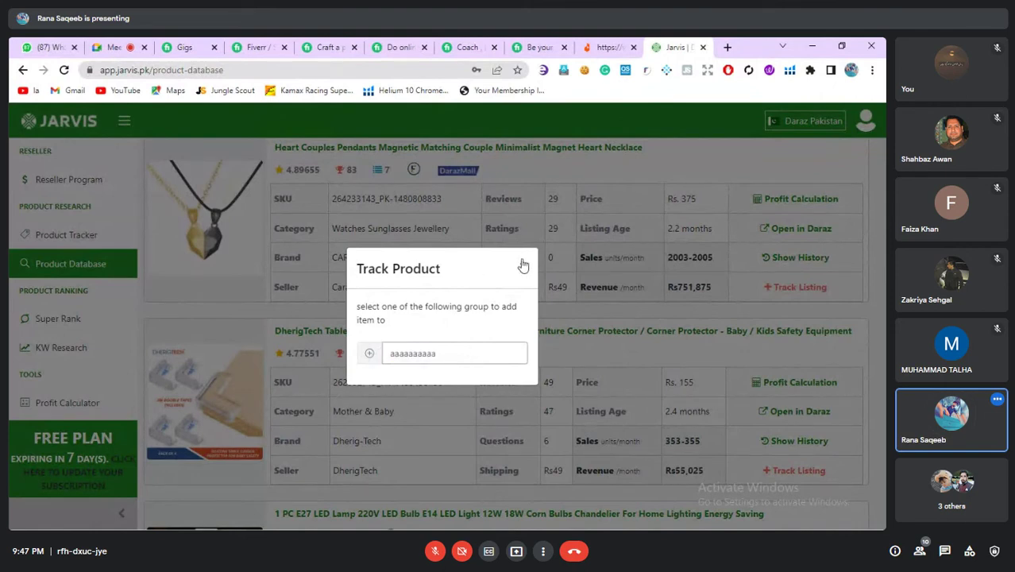
{"action": "left_click", "coordinate": [523, 266]}
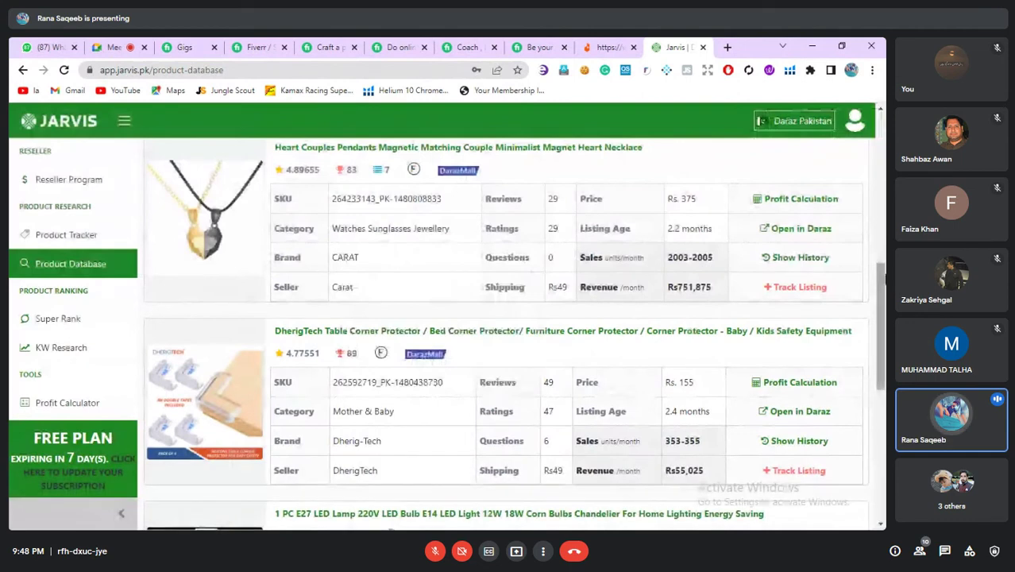
Step: Start tracking the magnetic heart couples necklace listing again and begin a new group for it
{"action": "mouse_move", "coordinate": [880, 286]}
{"action": "left_mouse_down"}
{"action": "mouse_move", "coordinate": [884, 317]}
{"action": "mouse_move", "coordinate": [883, 276]}
{"action": "left_mouse_up"}
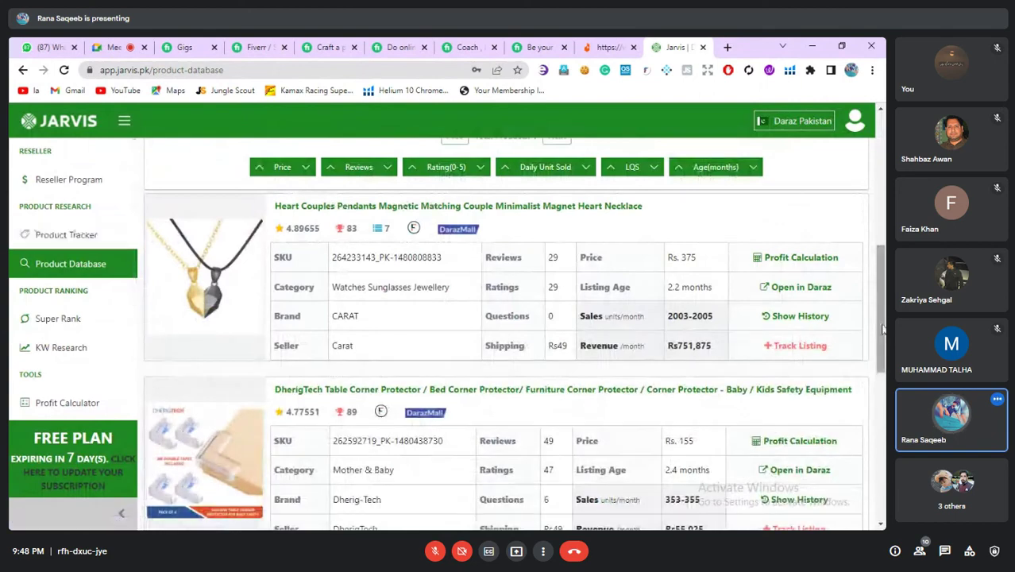
{"action": "left_click_drag", "start_coordinate": [883, 343], "coordinate": [256, 278]}
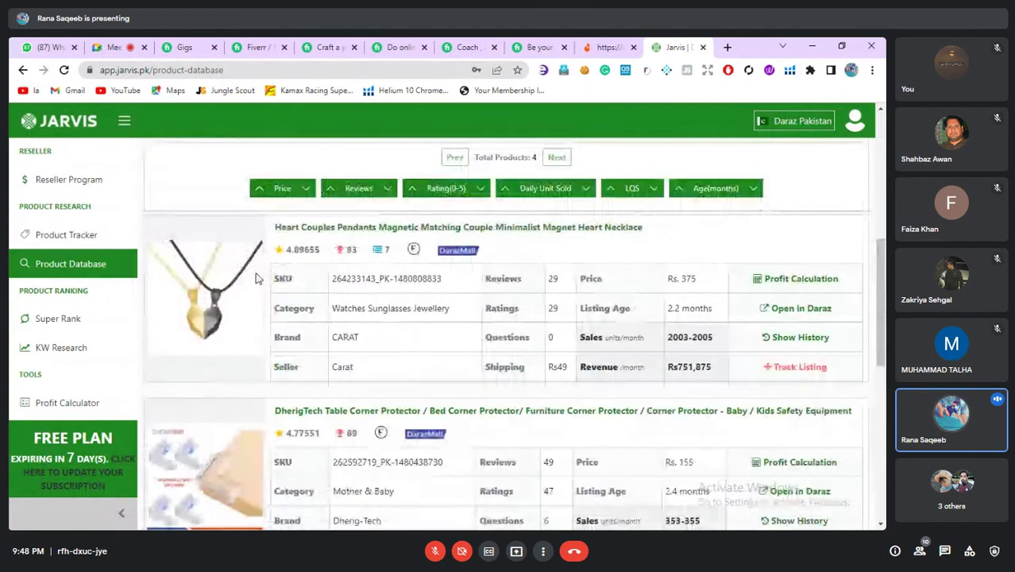
{"action": "left_click", "coordinate": [66, 235]}
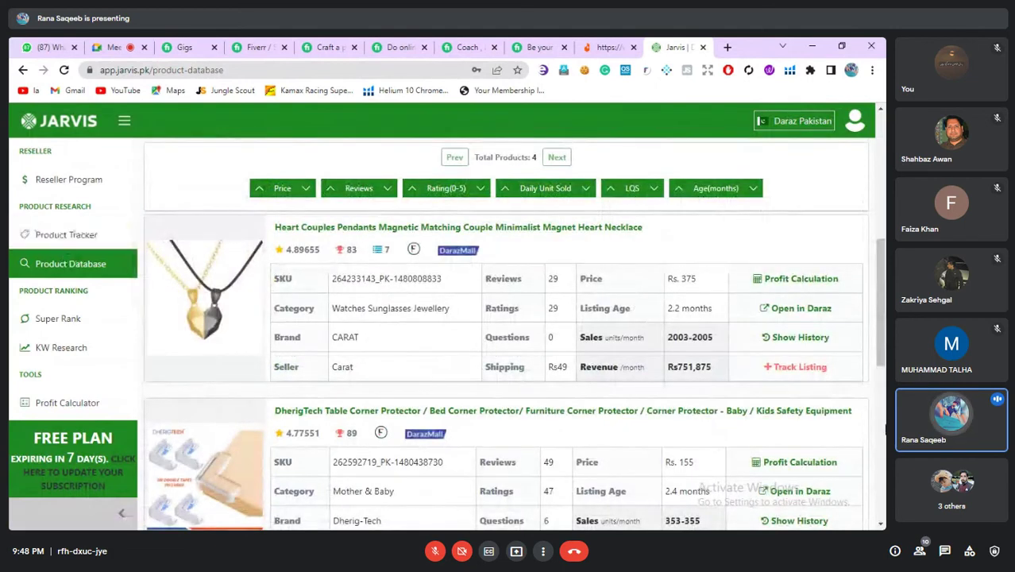
{"action": "left_click", "coordinate": [811, 369]}
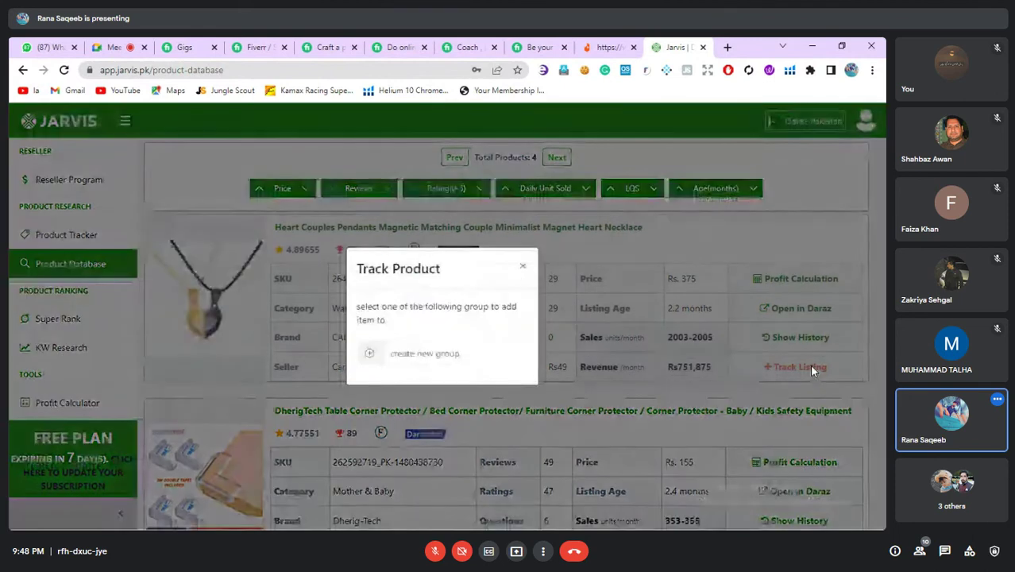
{"action": "left_click", "coordinate": [438, 352]}
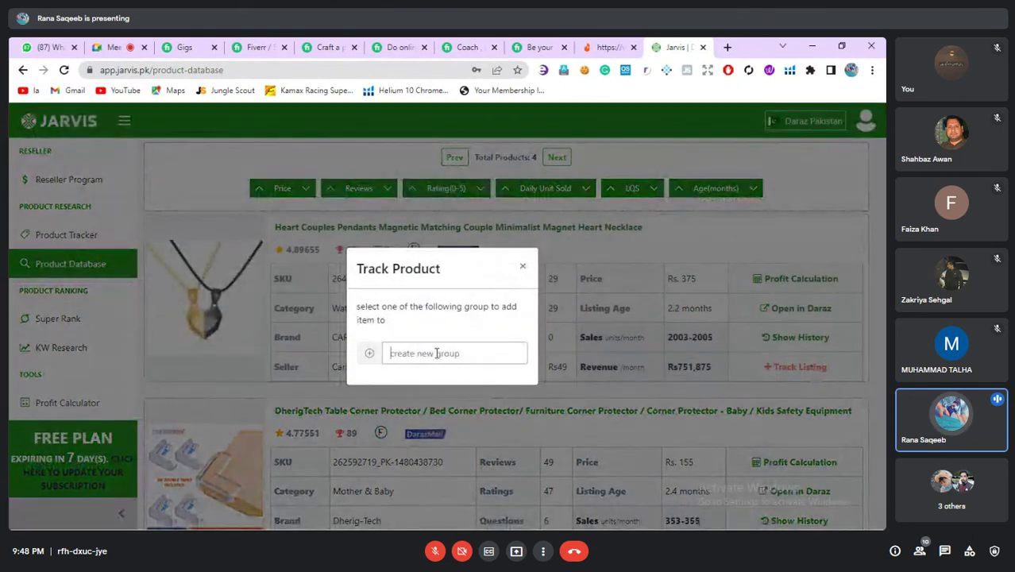